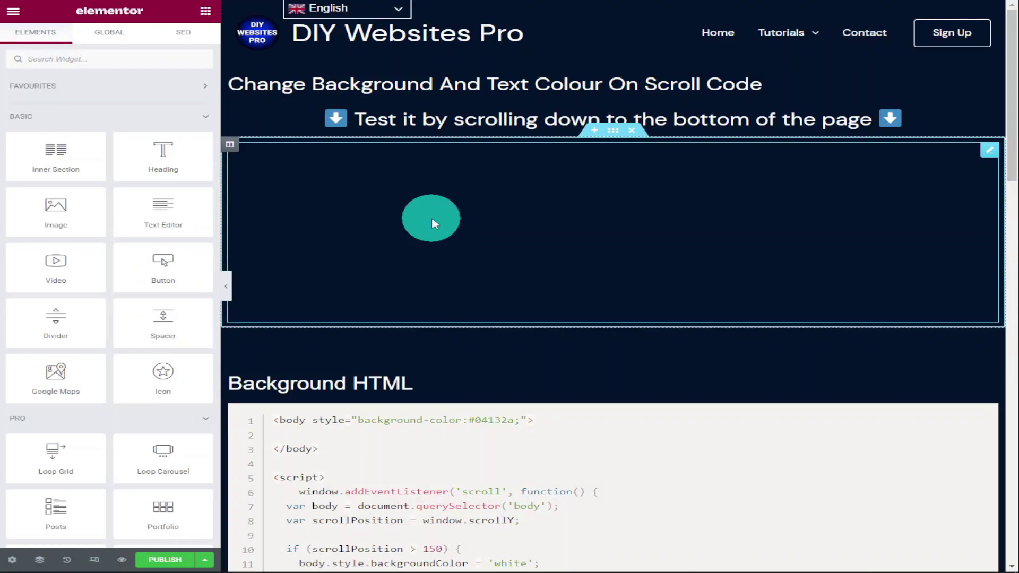
Search for 'html' and drop an HTML widget below the 'Test it by scrolling down' heading.
left_click(105, 60)
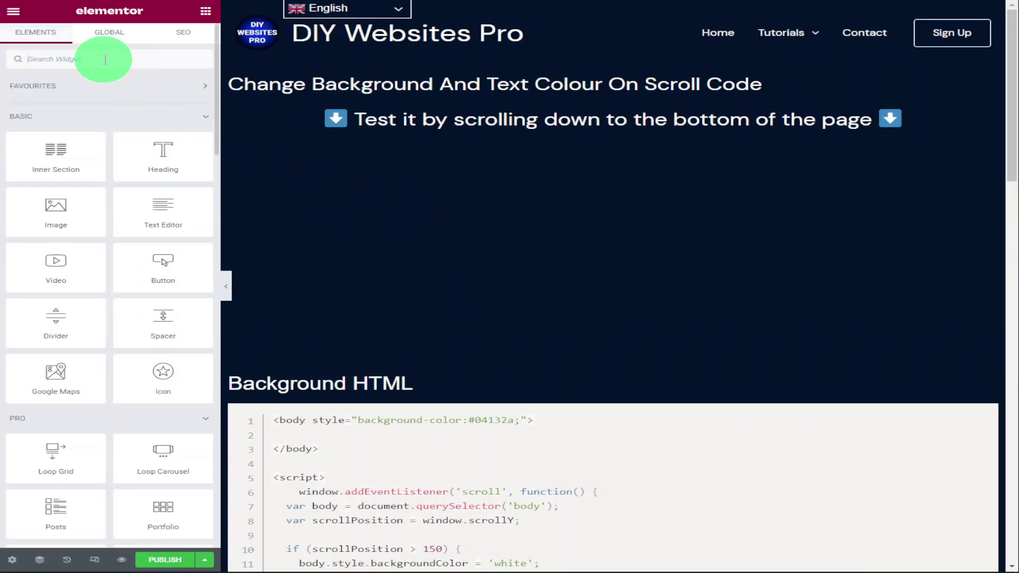
type("html")
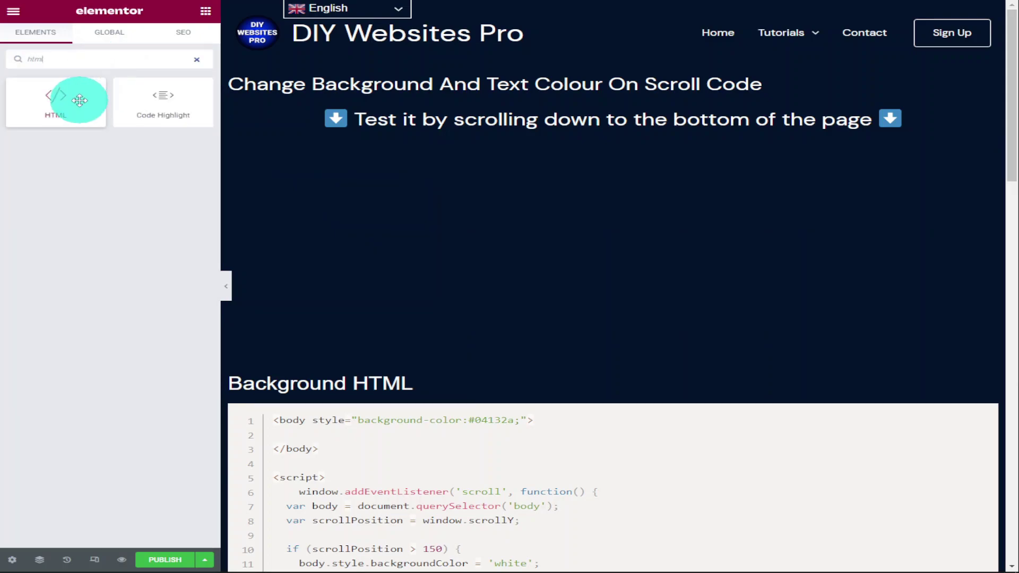
left_click_drag(80, 100, 318, 132)
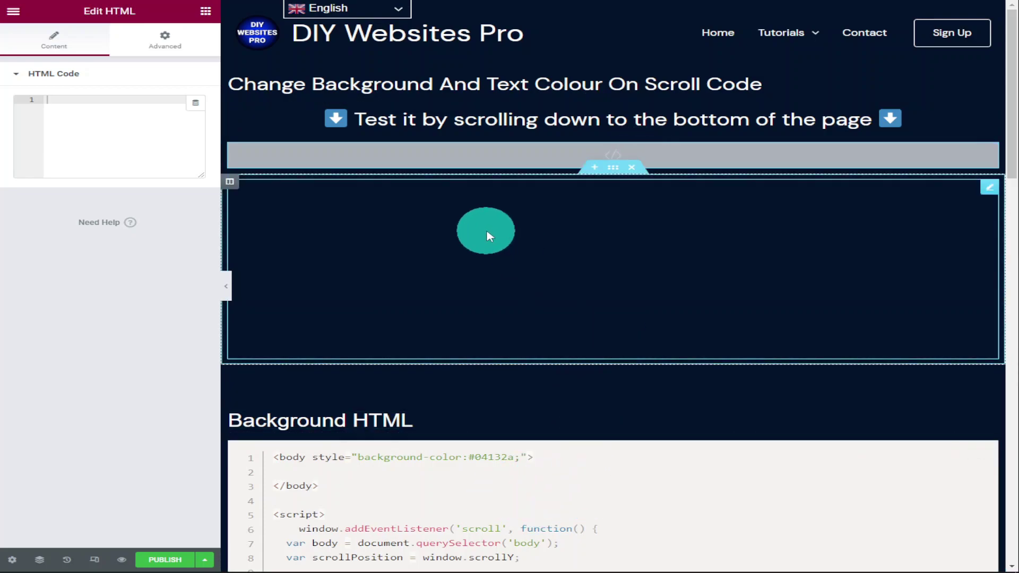
Paste the script that switches the #04132a background to white past 150 into the HTML code.
right_click(104, 112)
left_click(141, 202)
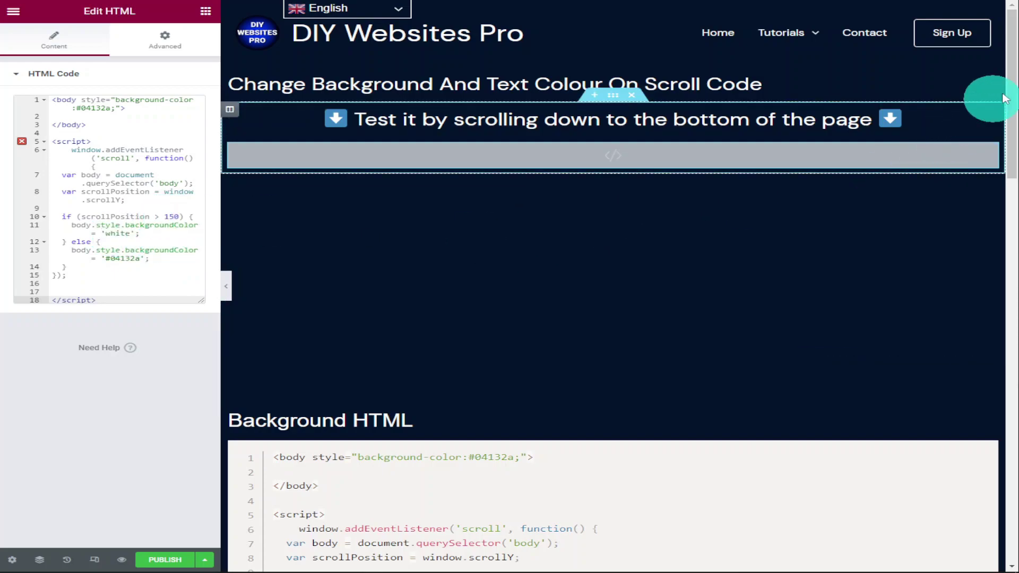
mouse_move(1014, 75)
left_mouse_down()
mouse_move(1015, 119)
mouse_move(1015, 68)
left_mouse_up()
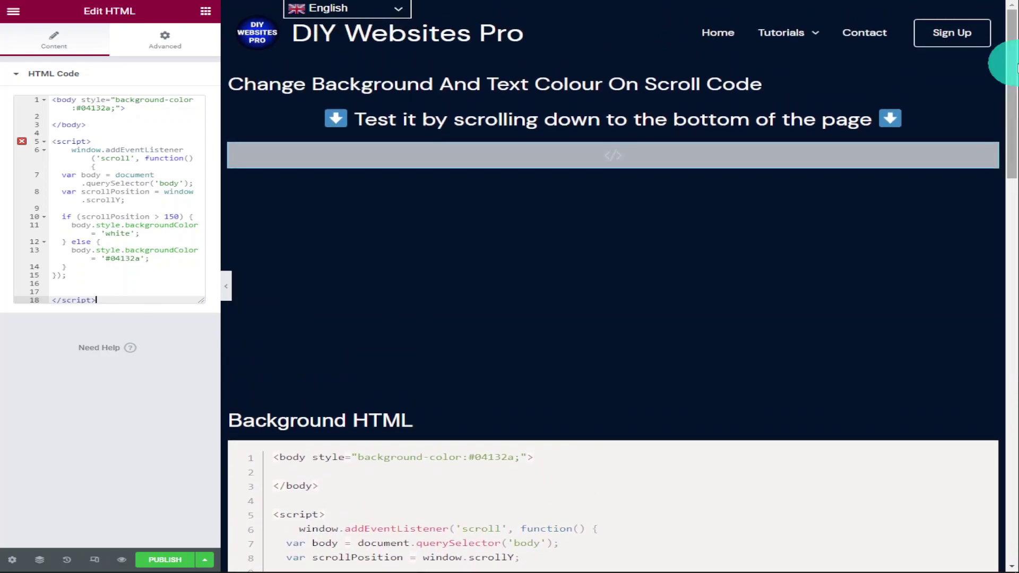
left_click(170, 216)
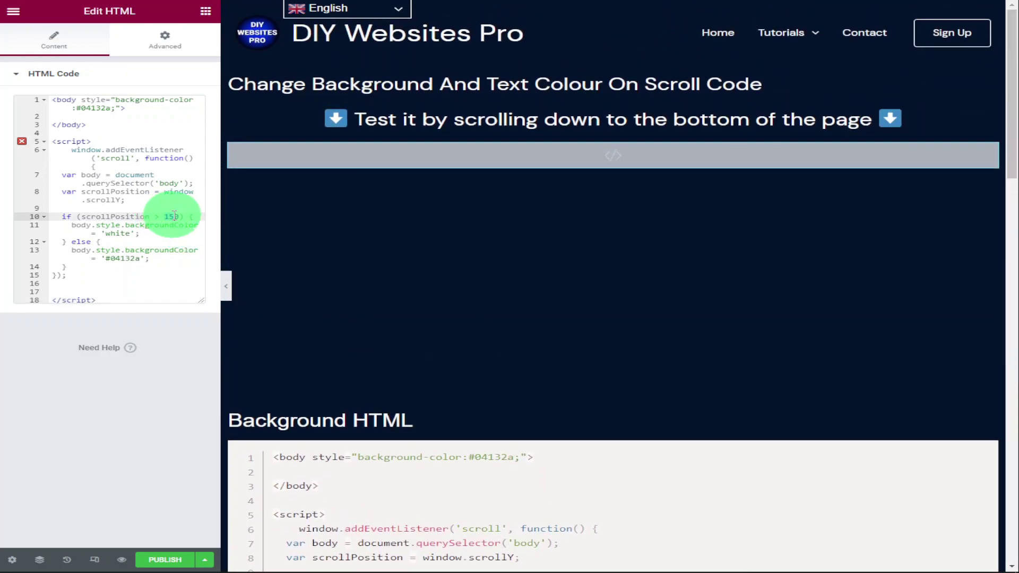
key("BackSpace")
type("3")
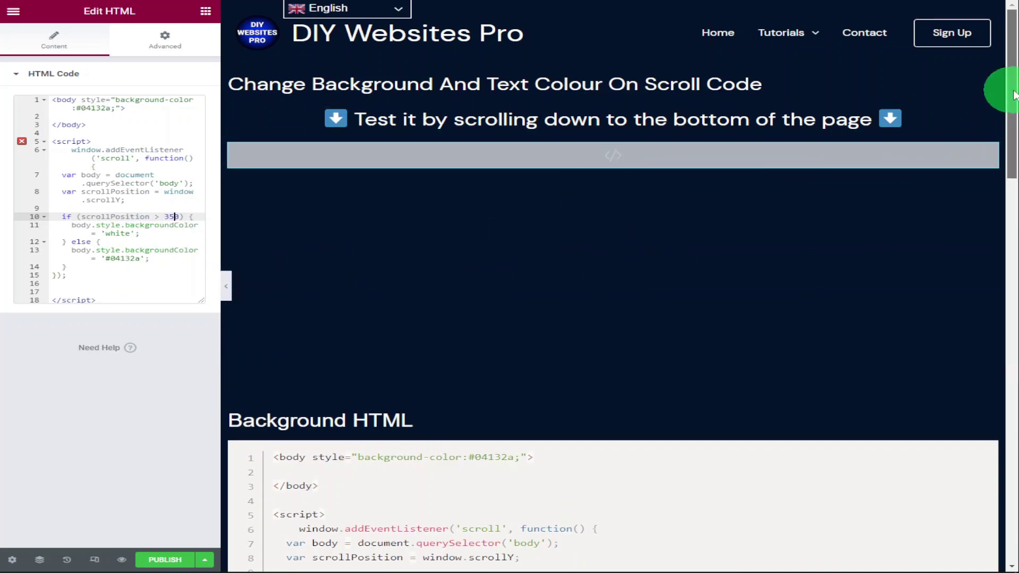
mouse_move(1013, 95)
left_mouse_down()
mouse_move(1014, 166)
mouse_move(1010, 79)
left_mouse_up()
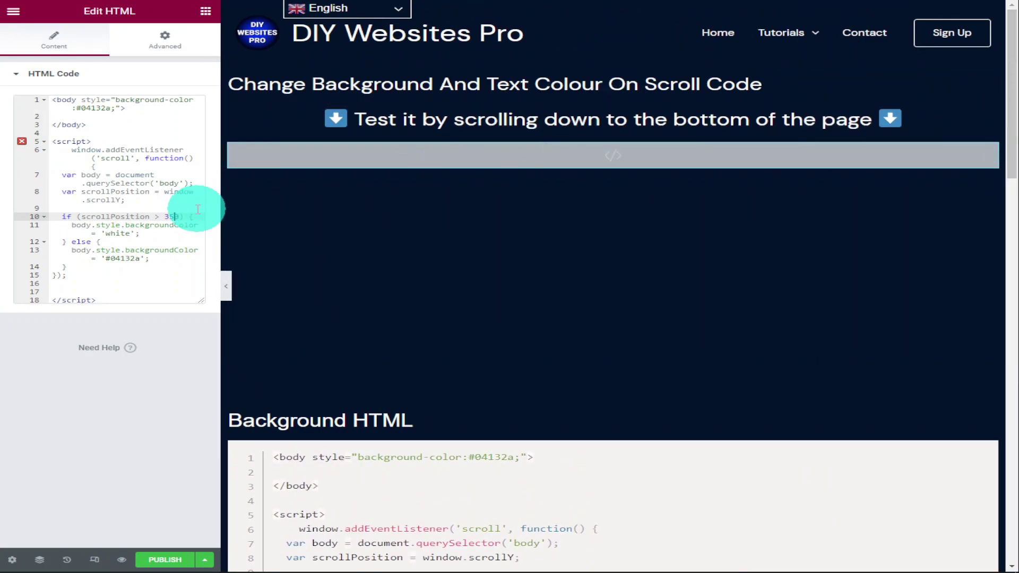
left_click(169, 216)
key("BackSpace")
type("5")
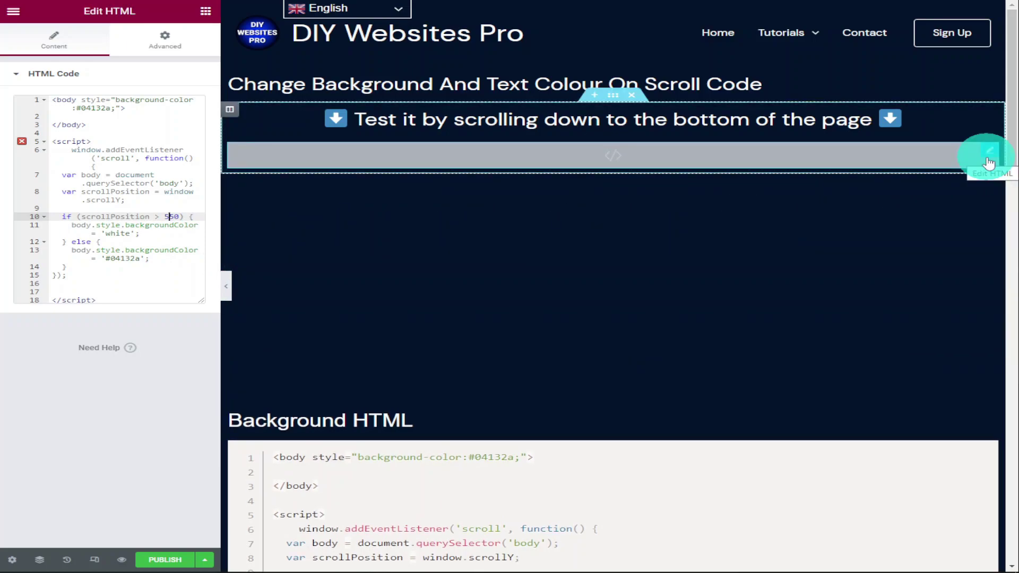
left_click_drag(1012, 91, 1011, 53)
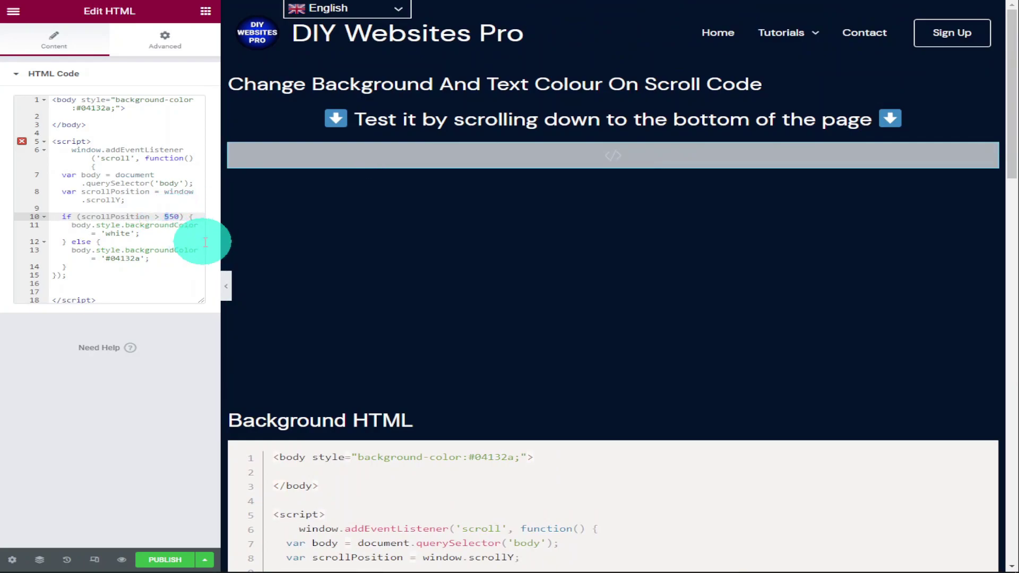
type("1")
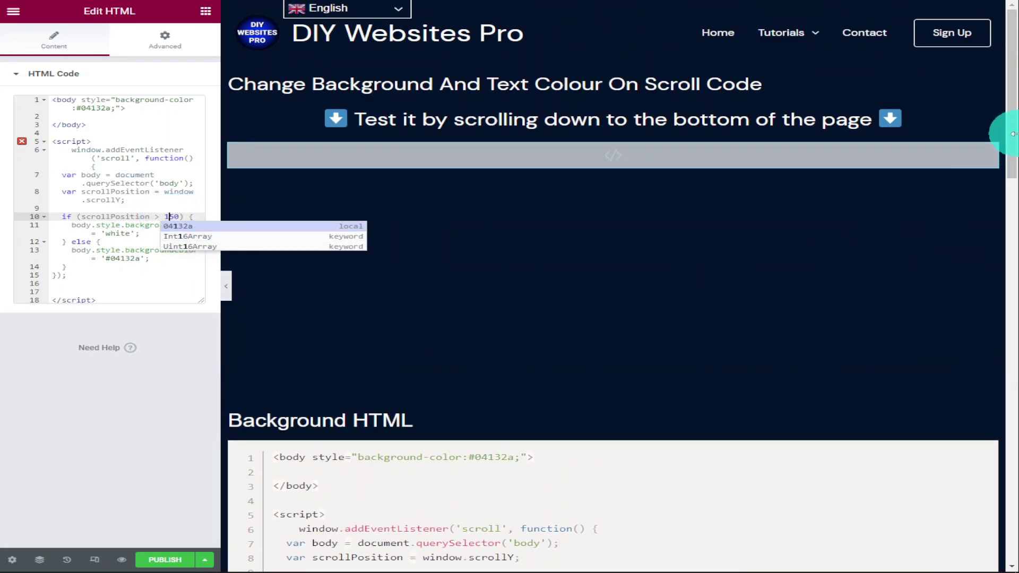
left_click_drag(1013, 132, 1011, 109)
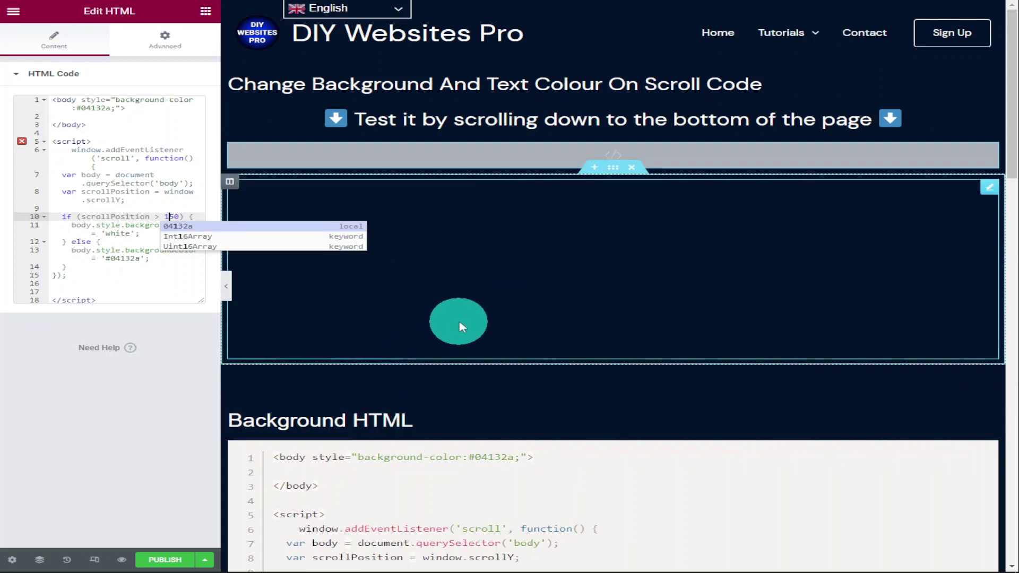
Add a second HTML widget by searching 'html' and dropping it below the spacer.
left_click(481, 300)
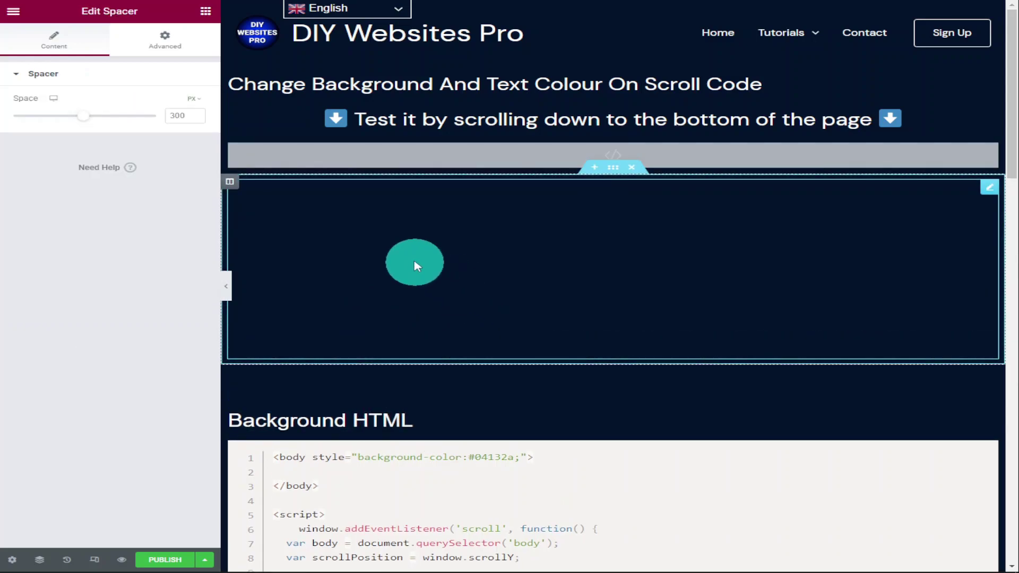
left_click(202, 16)
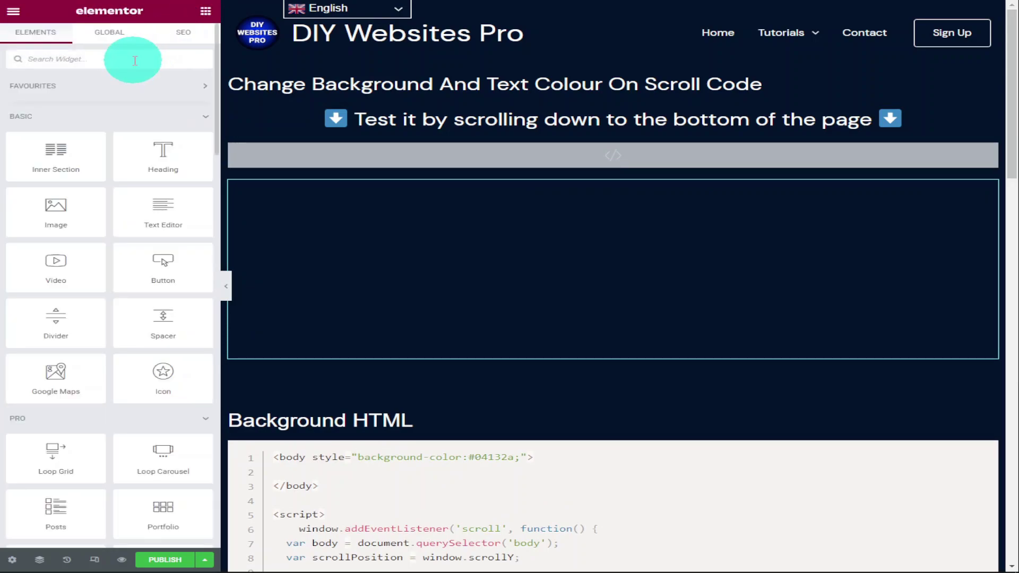
type("h")
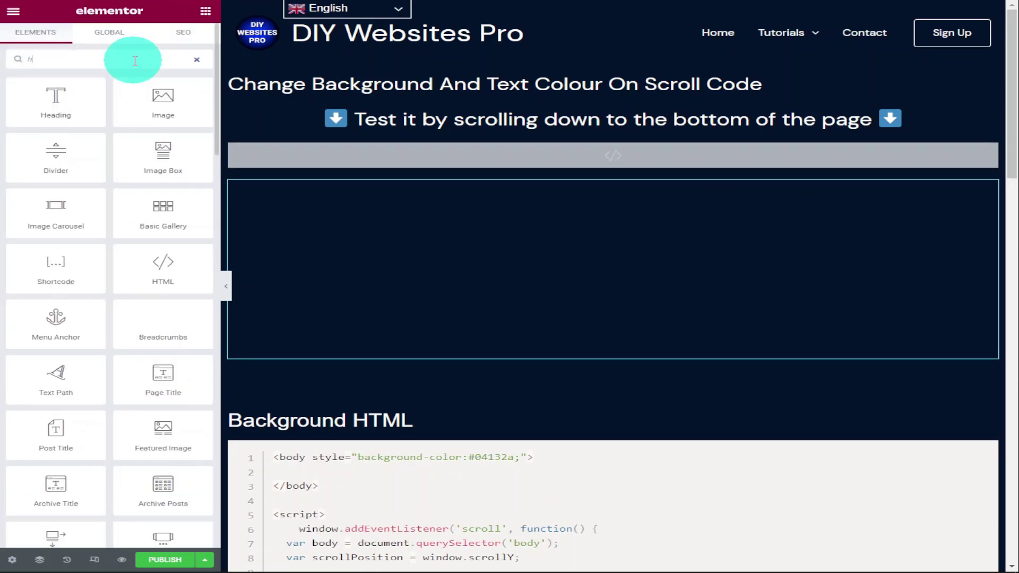
type("tml")
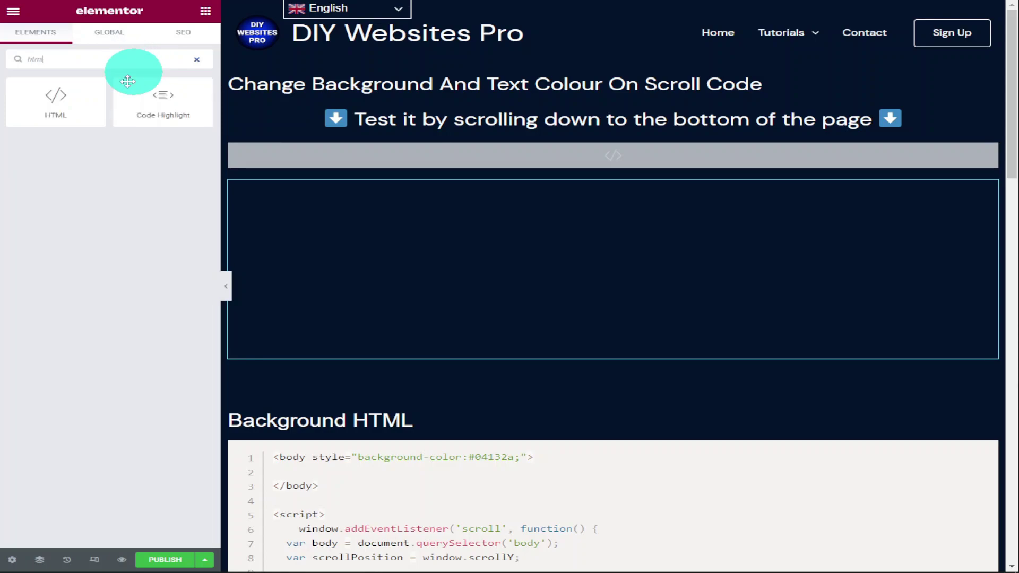
left_click_drag(69, 102, 508, 380)
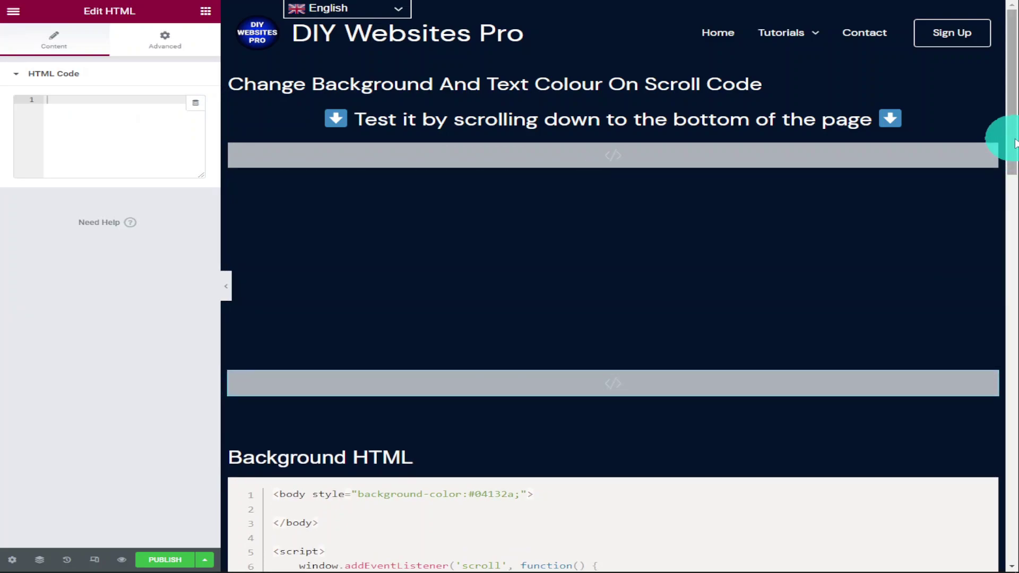
Paste the 'Scroll down' script that turns the text #04132a past 150 into the new widget.
left_click_drag(1011, 114, 1015, 261)
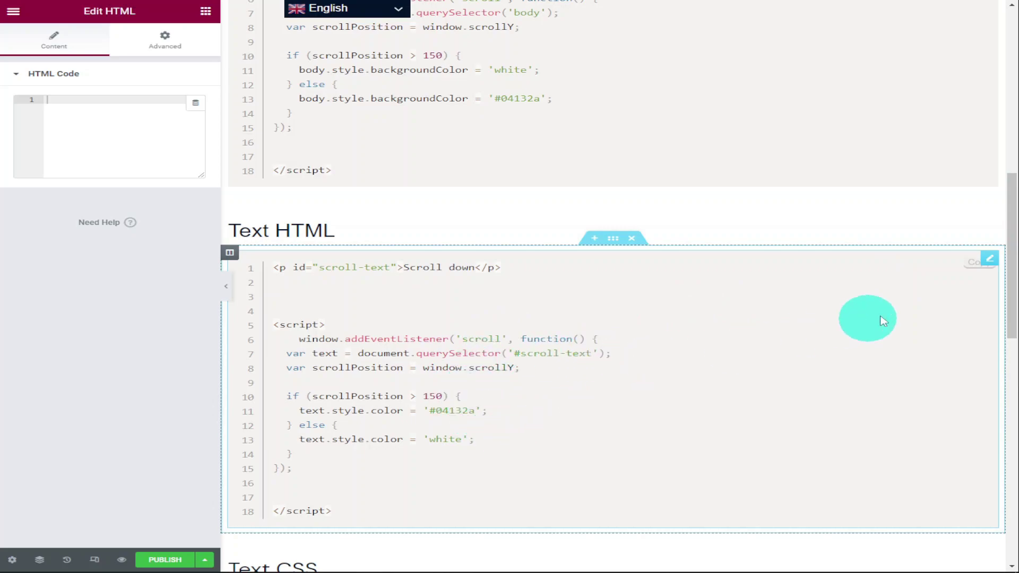
left_click_drag(1015, 222, 1014, 87)
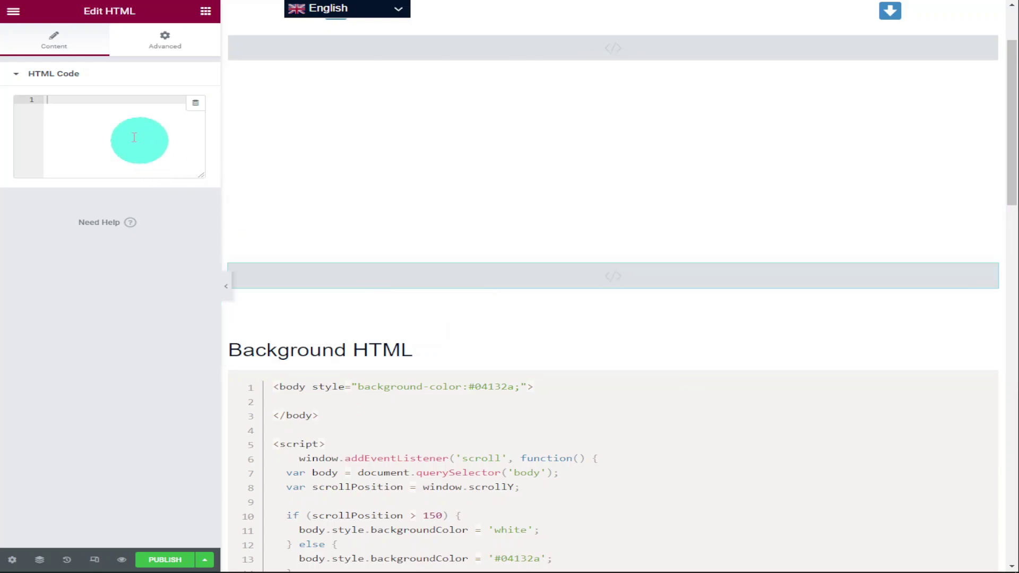
right_click(93, 118)
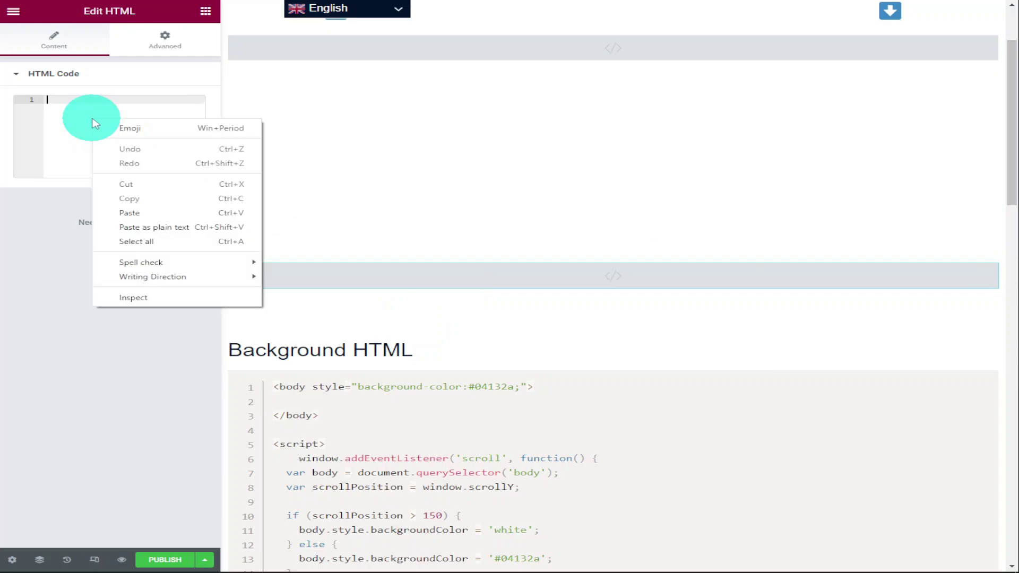
left_click(130, 212)
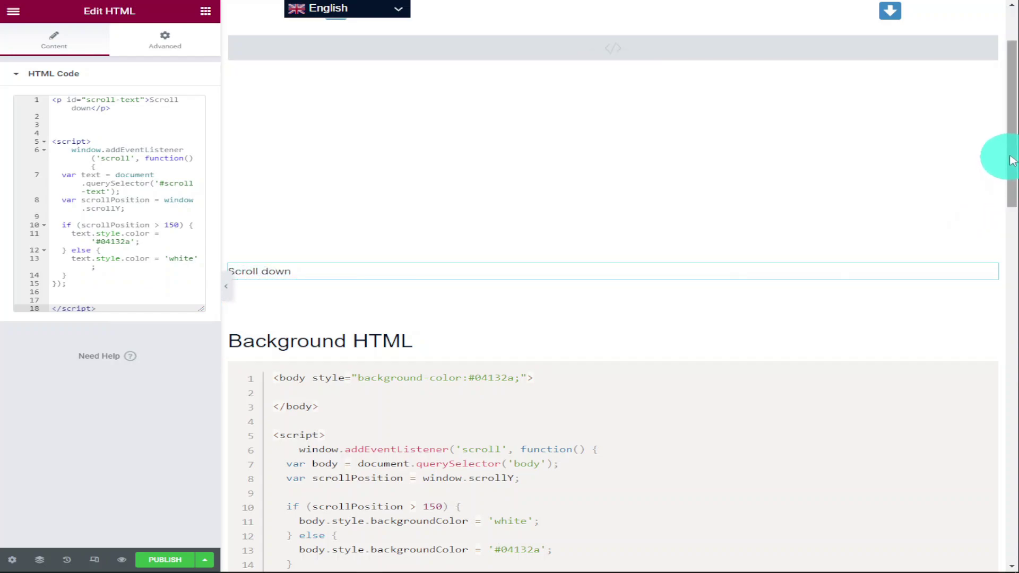
left_click_drag(1011, 160, 1008, 377)
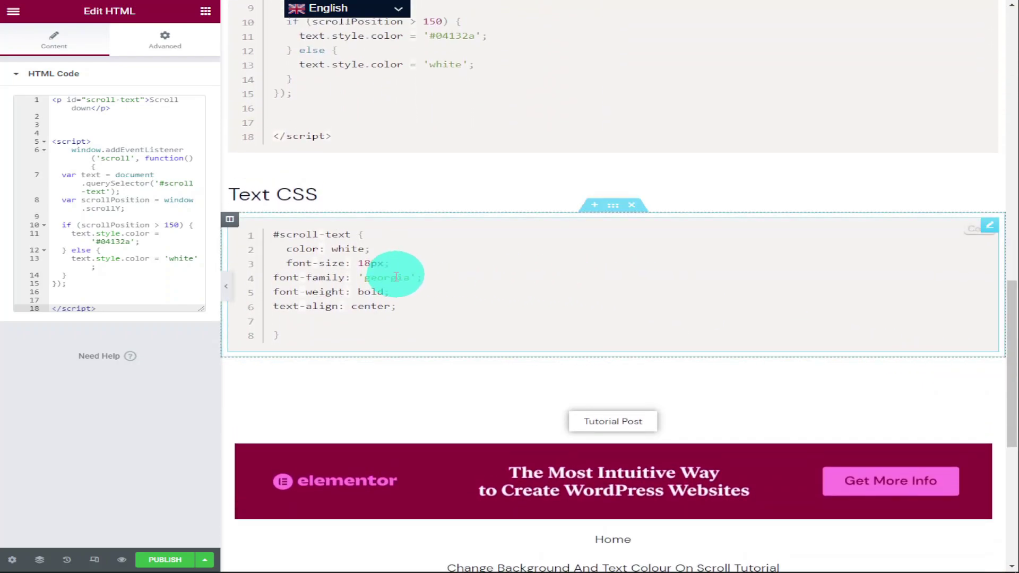
Open the Custom CSS area in the new HTML widget's Advanced settings.
left_click(153, 53)
scroll(198, 235, "down", 2)
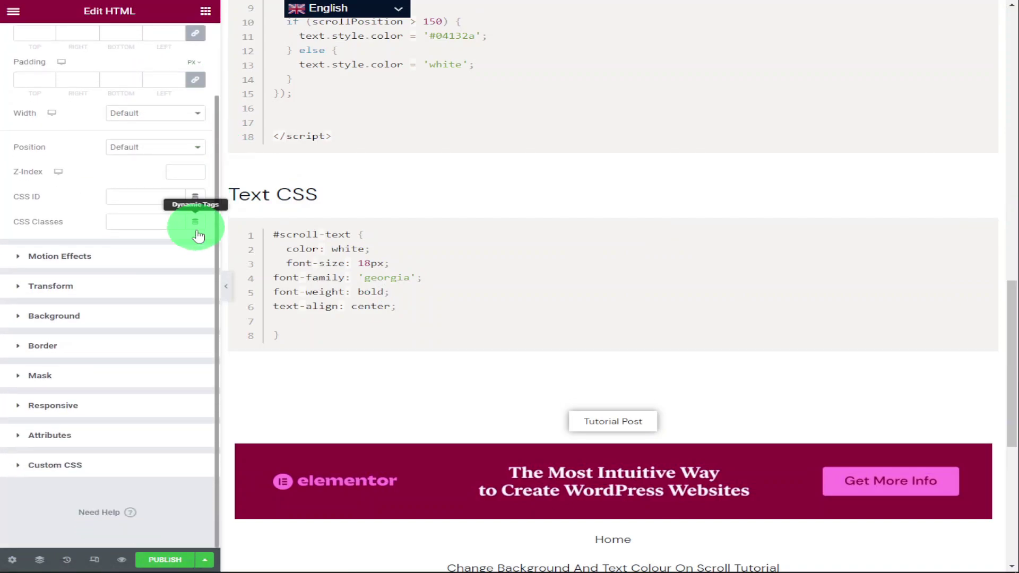
left_click(79, 465)
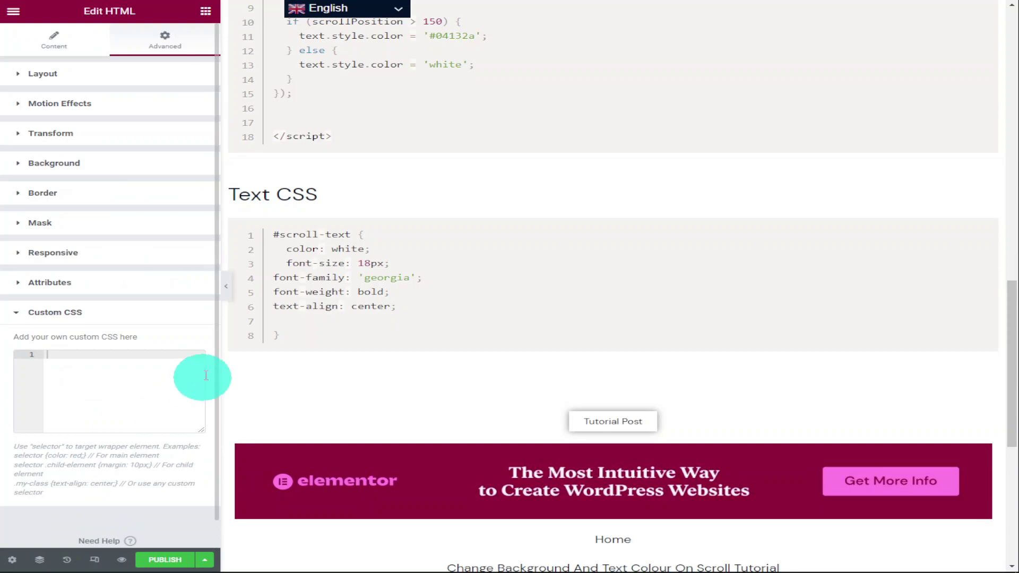
Copy the entire #scroll-text CSS rule from the Text CSS code block, then select the Scroll down widget.
left_click(389, 305)
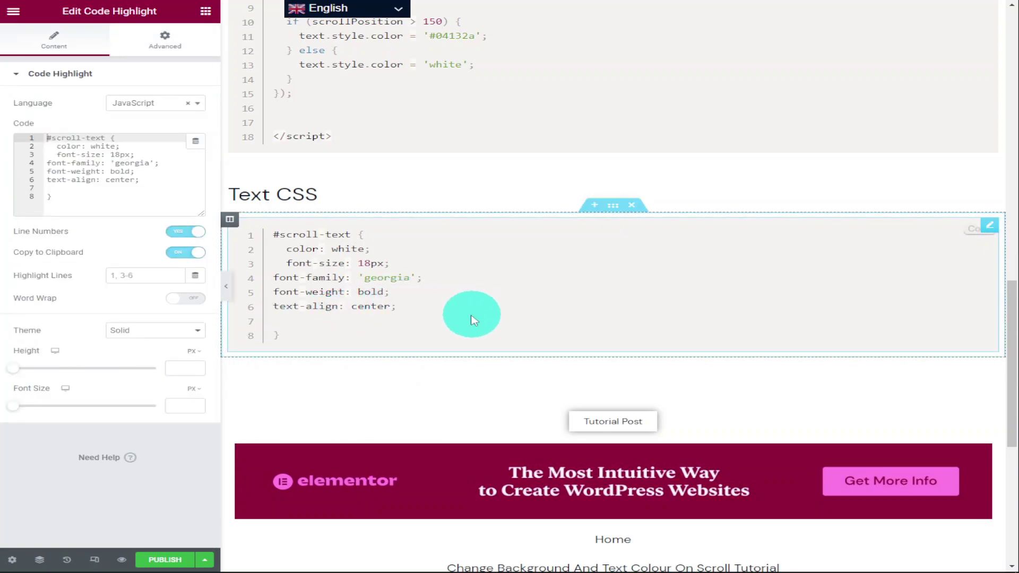
left_click(67, 179)
key("ctrl+a")
right_click(75, 171)
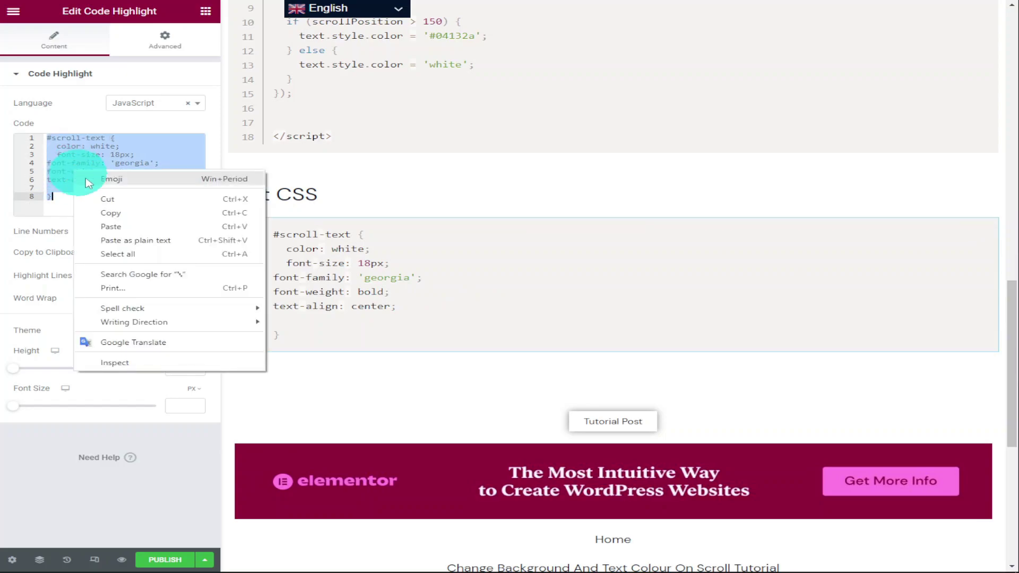
left_click(118, 212)
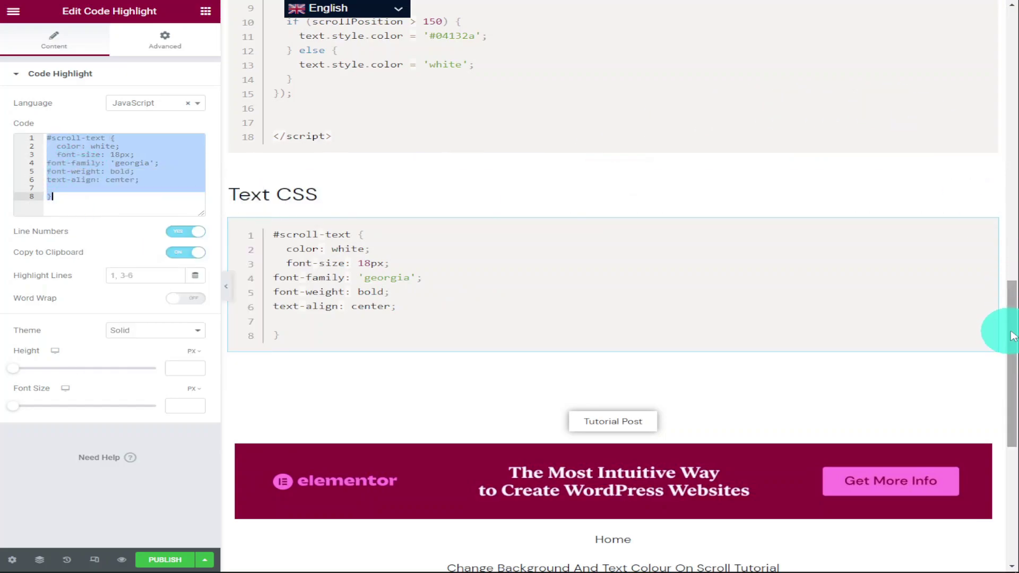
left_click_drag(1010, 337, 1009, 86)
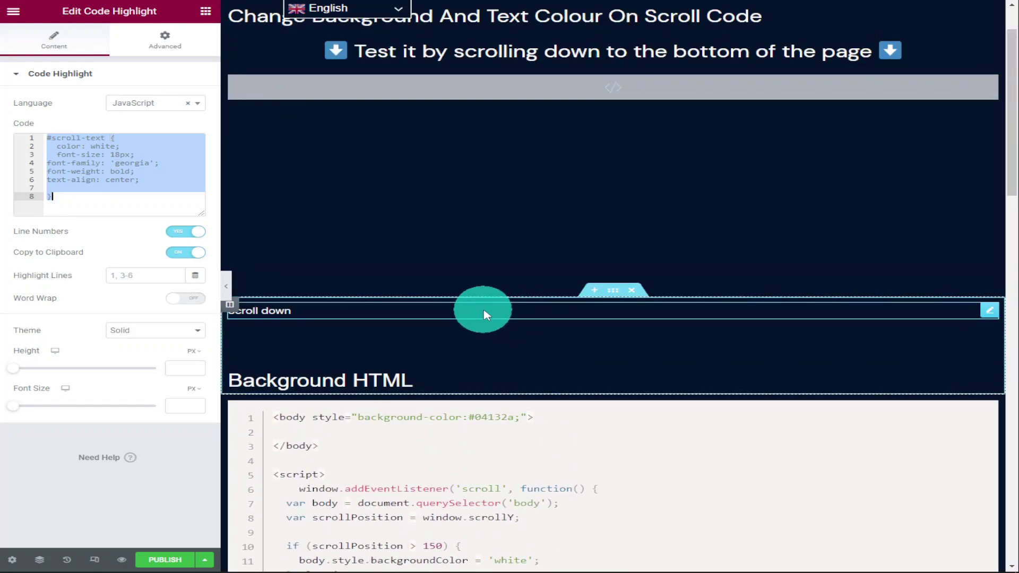
left_click(487, 315)
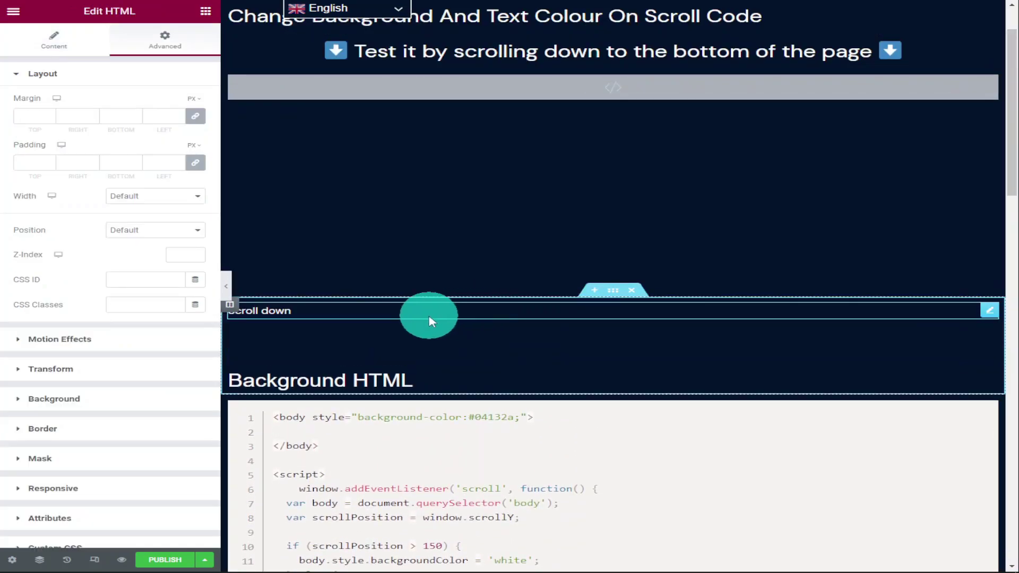
Paste the #scroll-text rule (white, bold, 18px Georgia, centred) into the Scroll down widget's Custom CSS.
scroll(898, 286, "down", 5)
scroll(897, 285, "up", 5)
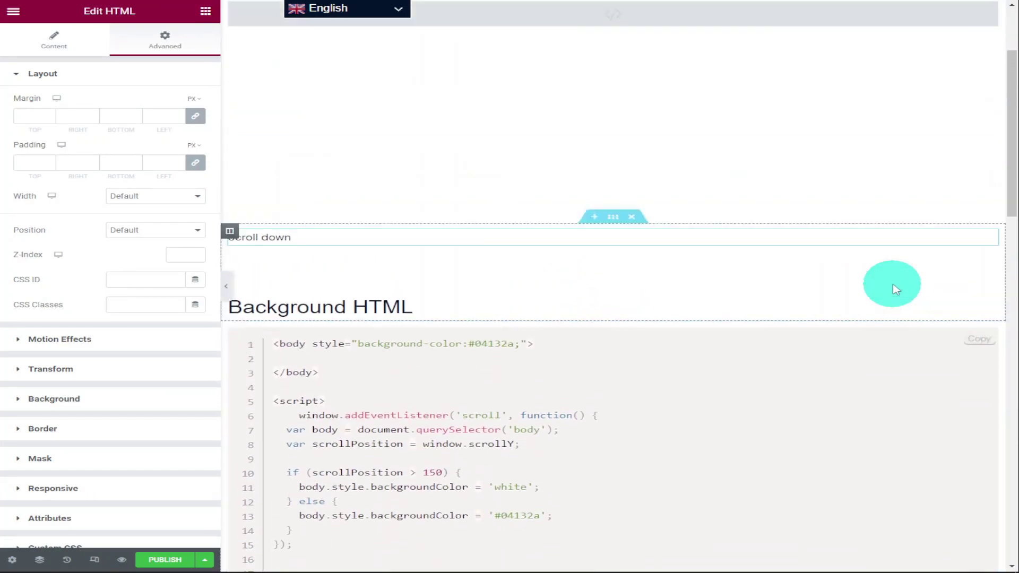
scroll(890, 281, "up", 1)
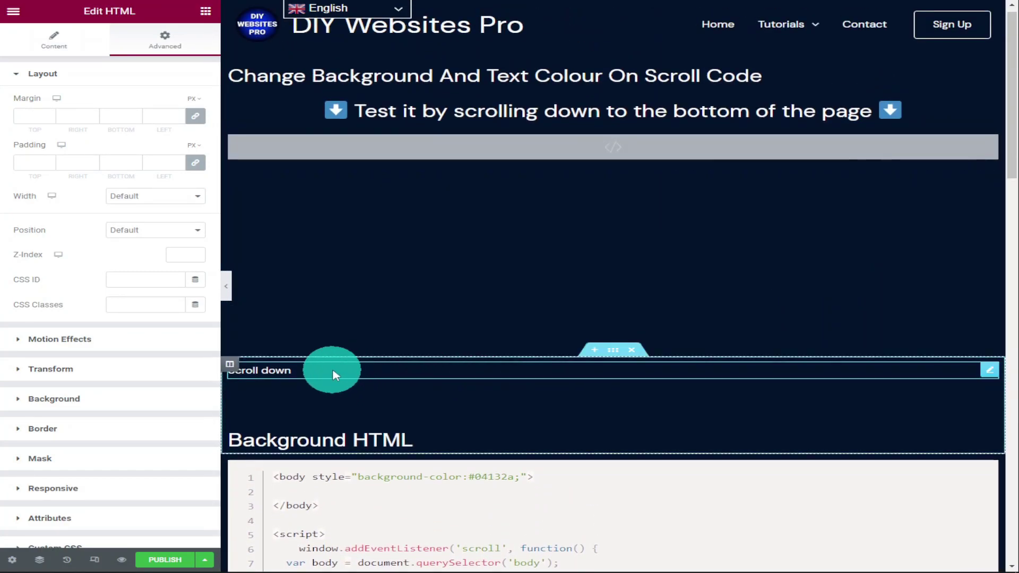
scroll(98, 236, "down", 2)
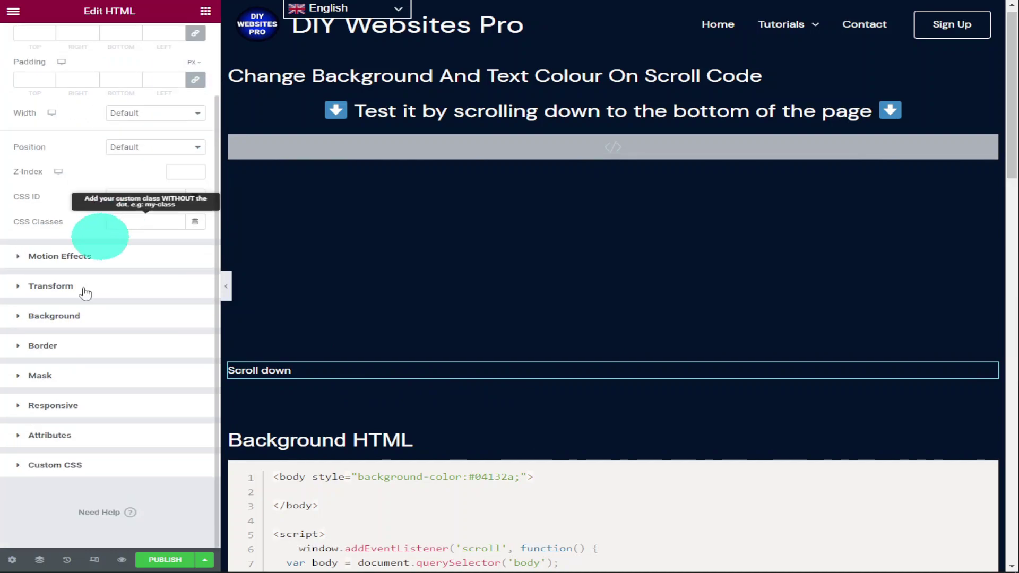
left_click(70, 463)
right_click(69, 358)
left_click(122, 455)
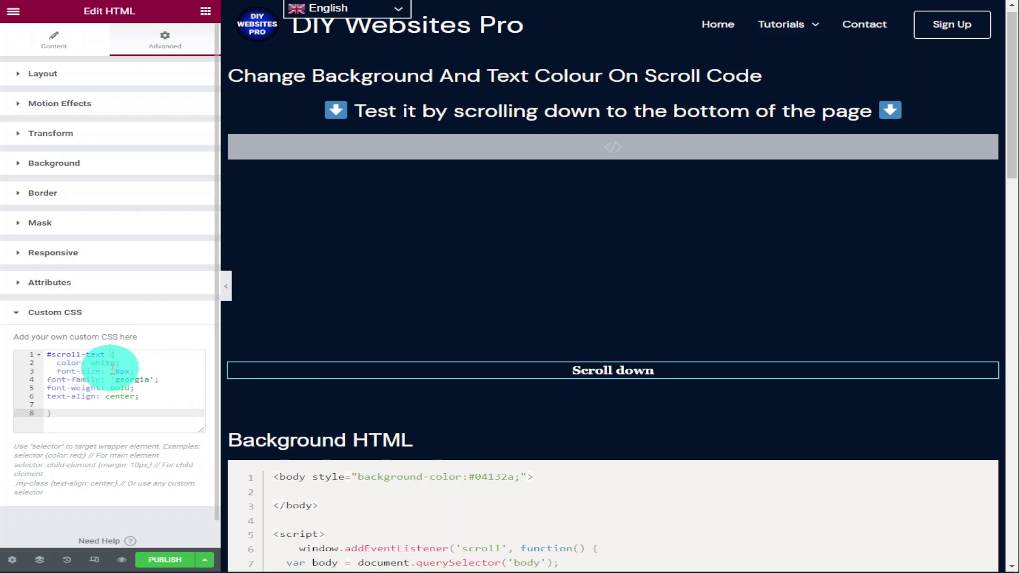
Change the Custom CSS font size from 18px to 36px and the font from Georgia to Arial.
left_click_drag(111, 371, 121, 371)
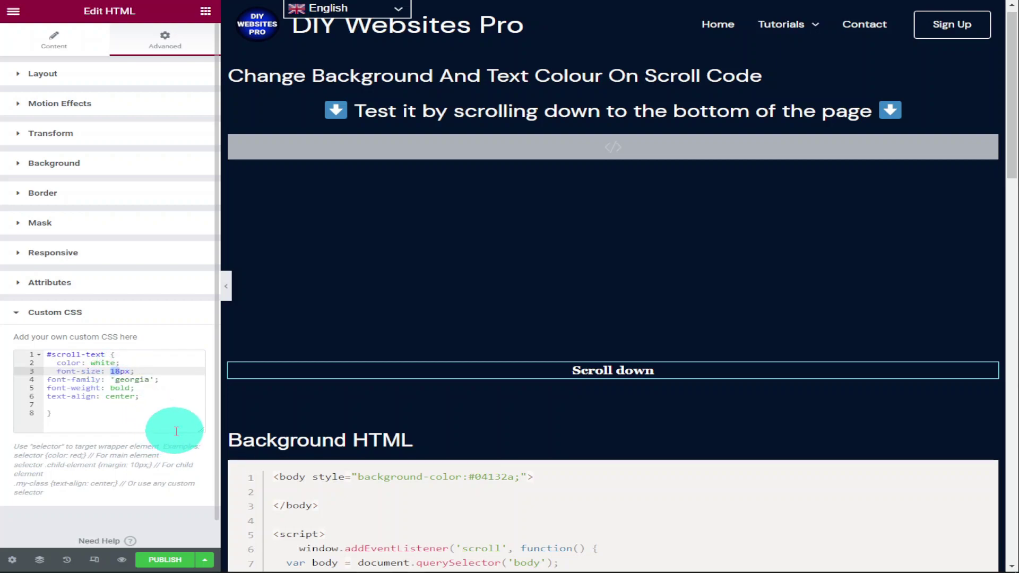
type("36")
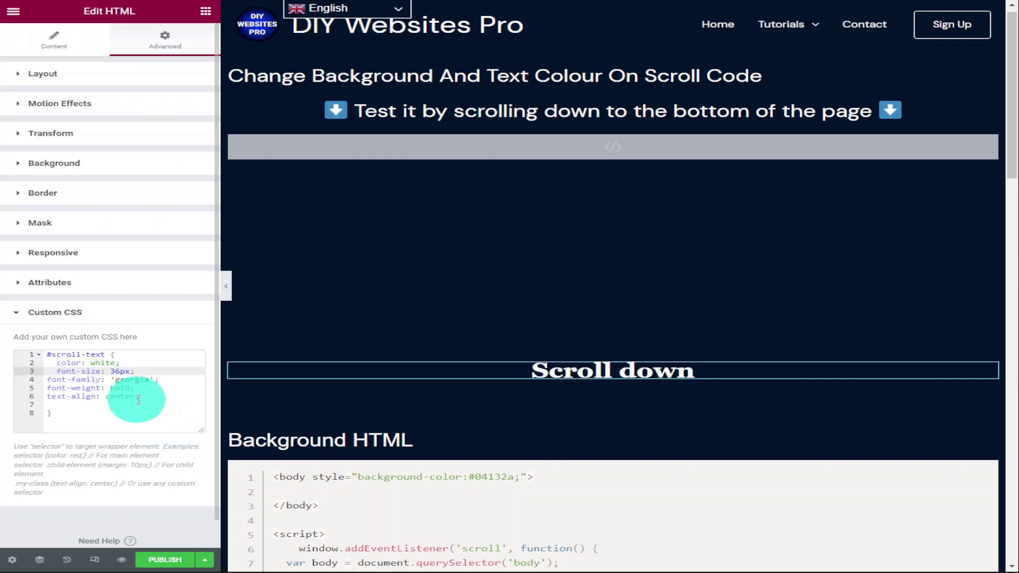
left_click_drag(114, 380, 150, 379)
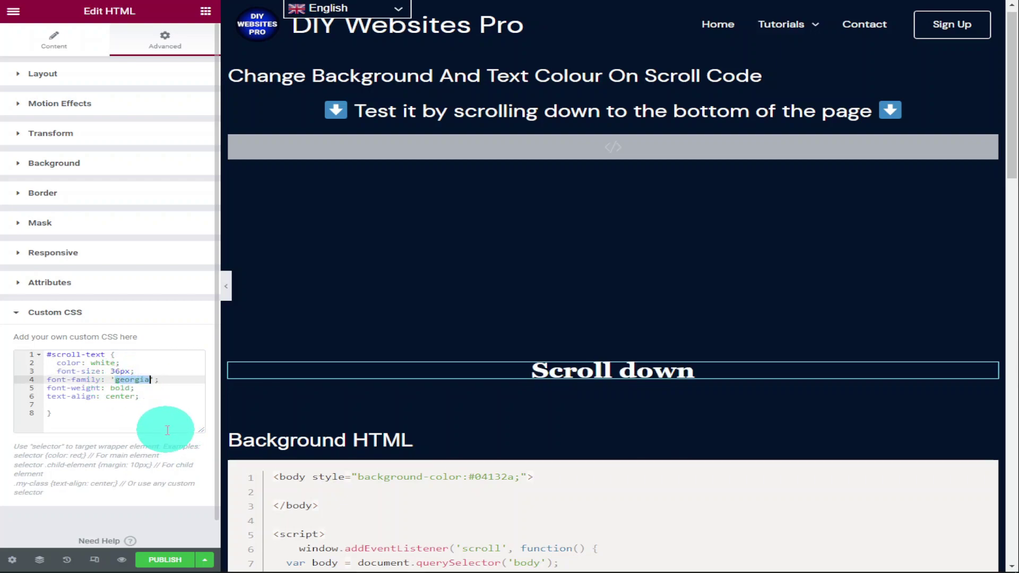
type("Arial")
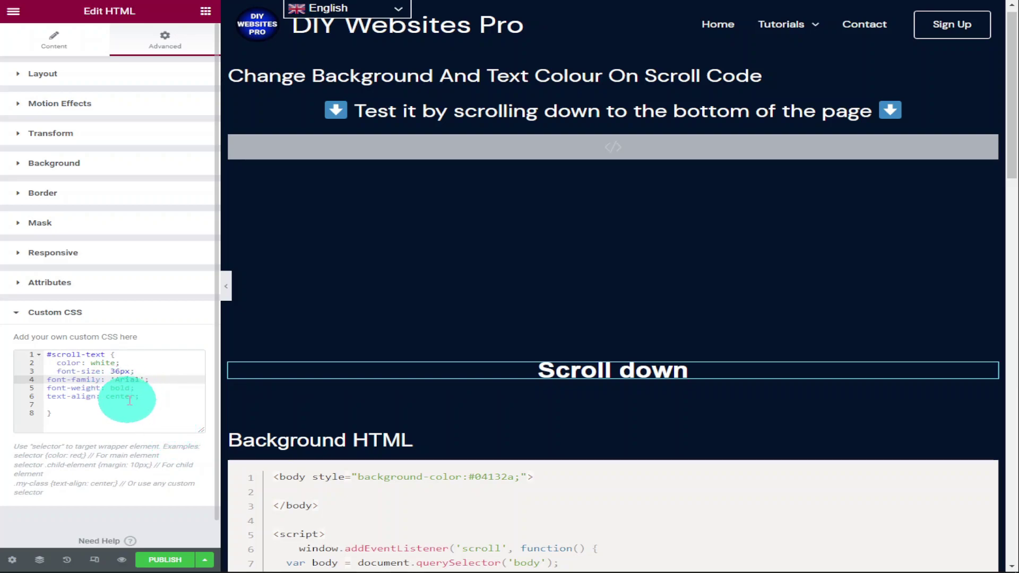
left_click(129, 399)
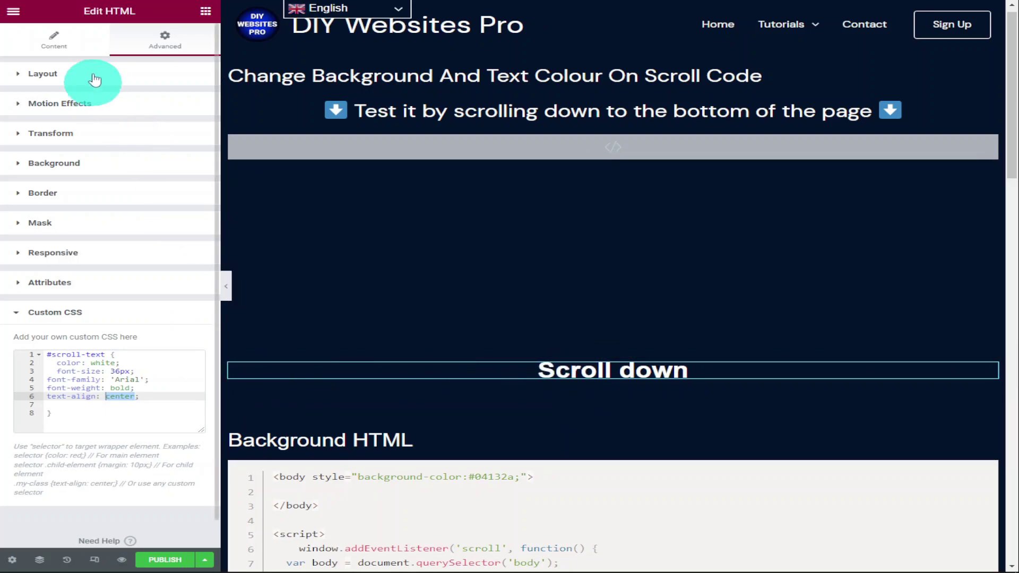
left_click(63, 53)
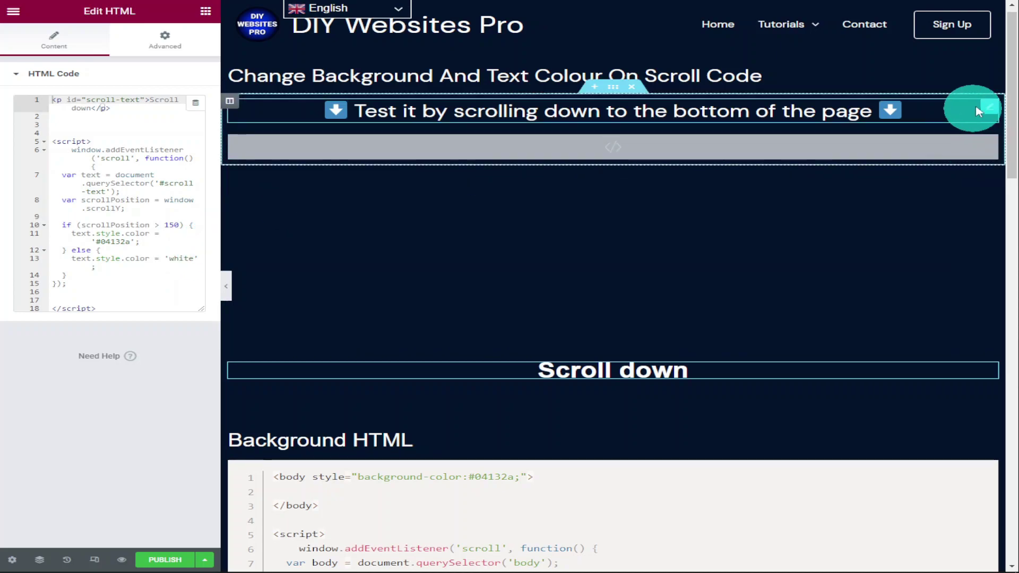
Replace a digit of the 150 scroll threshold with 2 in the script, then test by scrolling the canvas.
mouse_move(1011, 90)
left_mouse_down()
mouse_move(1013, 132)
mouse_move(1001, 102)
left_mouse_up()
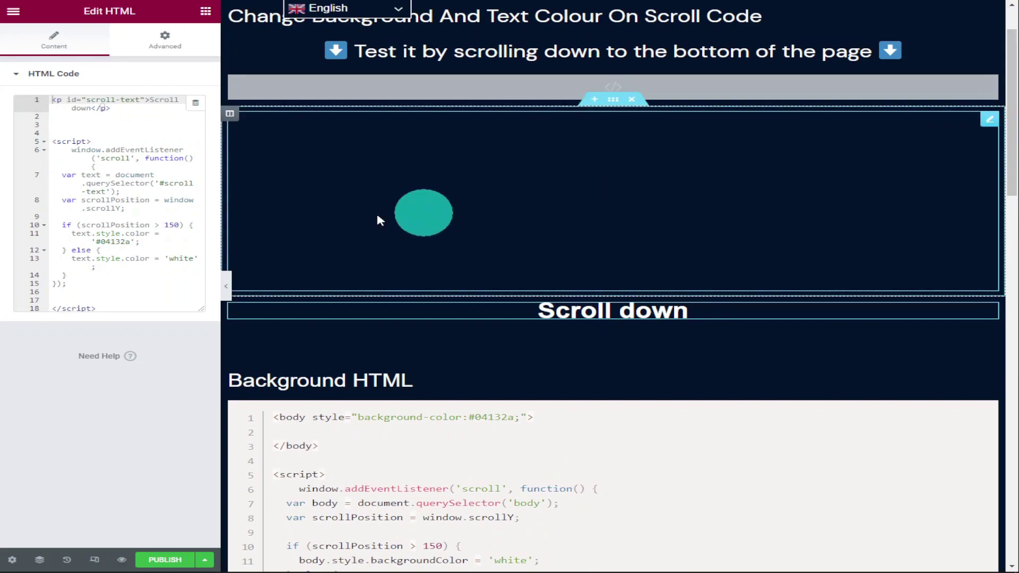
left_click(168, 224)
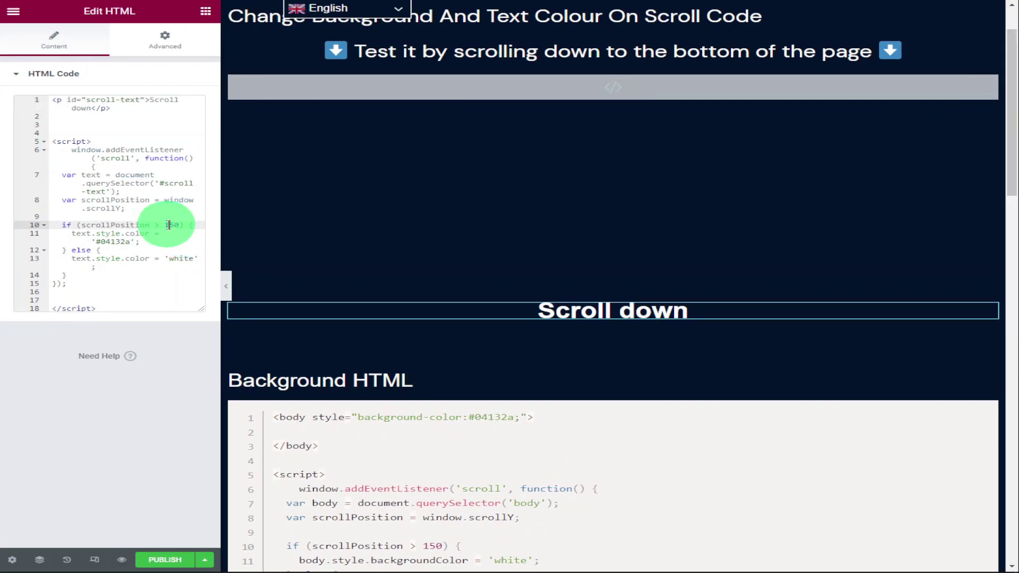
key("Delete")
type("2")
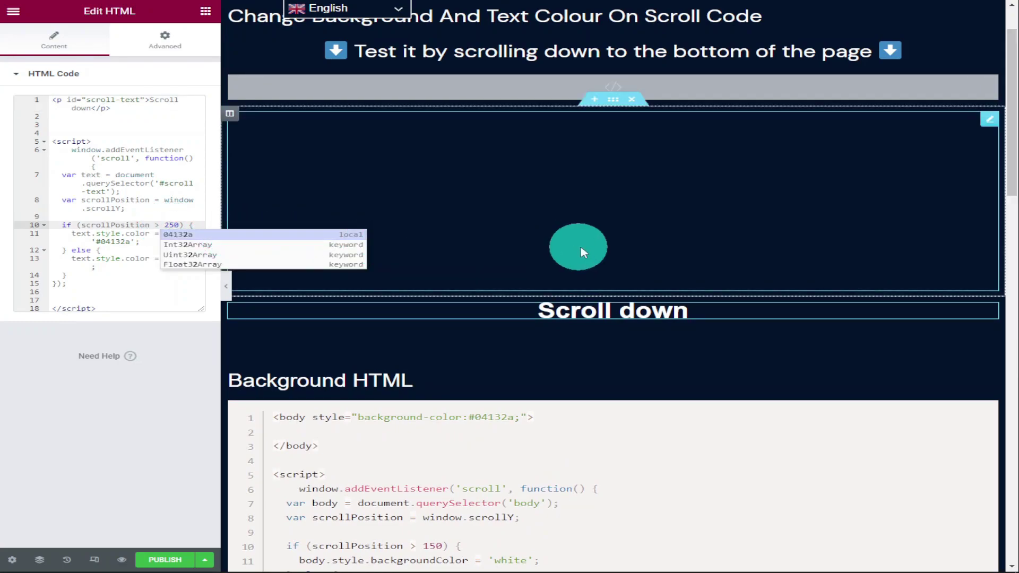
mouse_move(1011, 153)
left_mouse_down()
mouse_move(1014, 182)
mouse_move(1013, 148)
left_mouse_up()
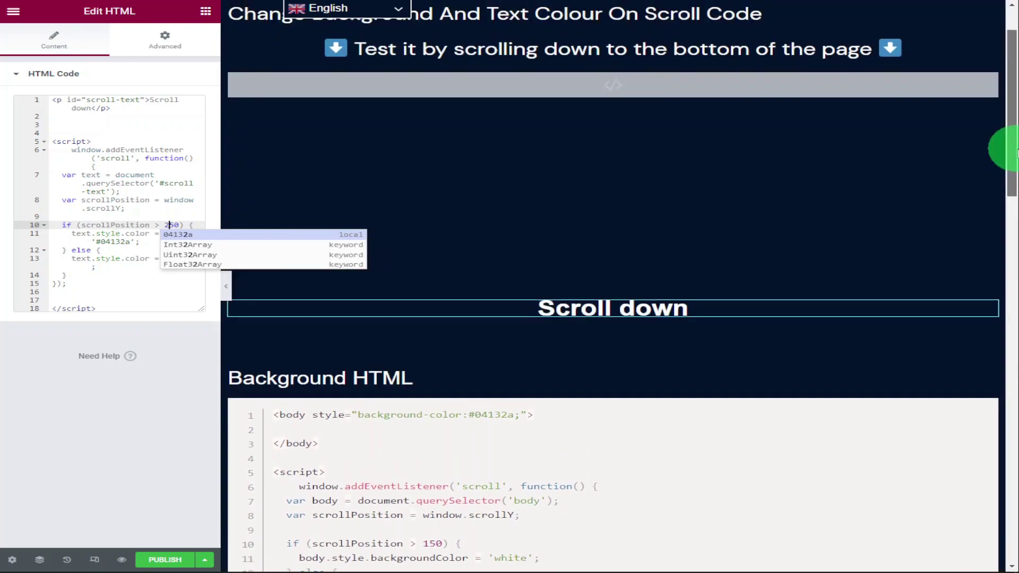
key("Escape")
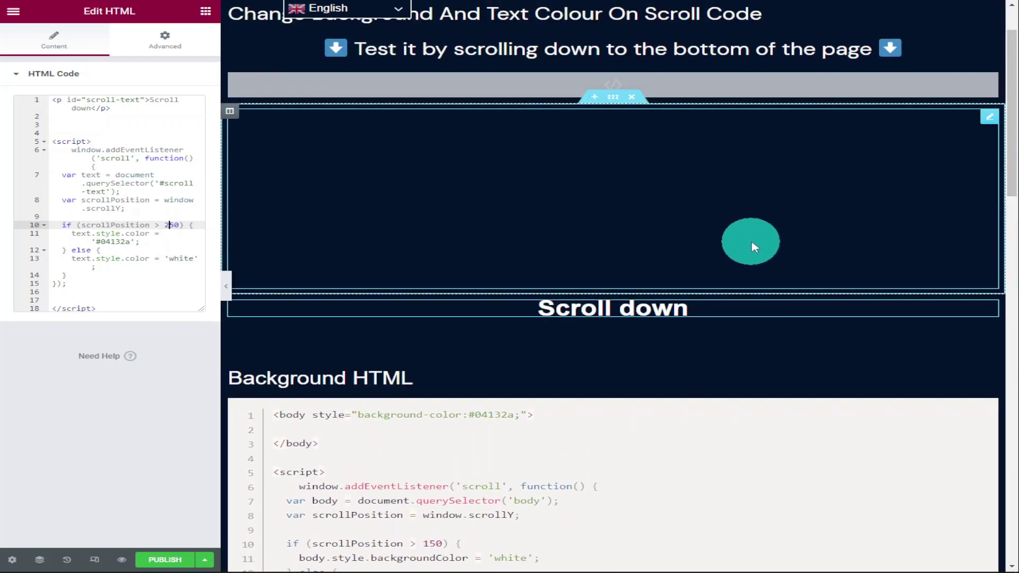
left_click(752, 241)
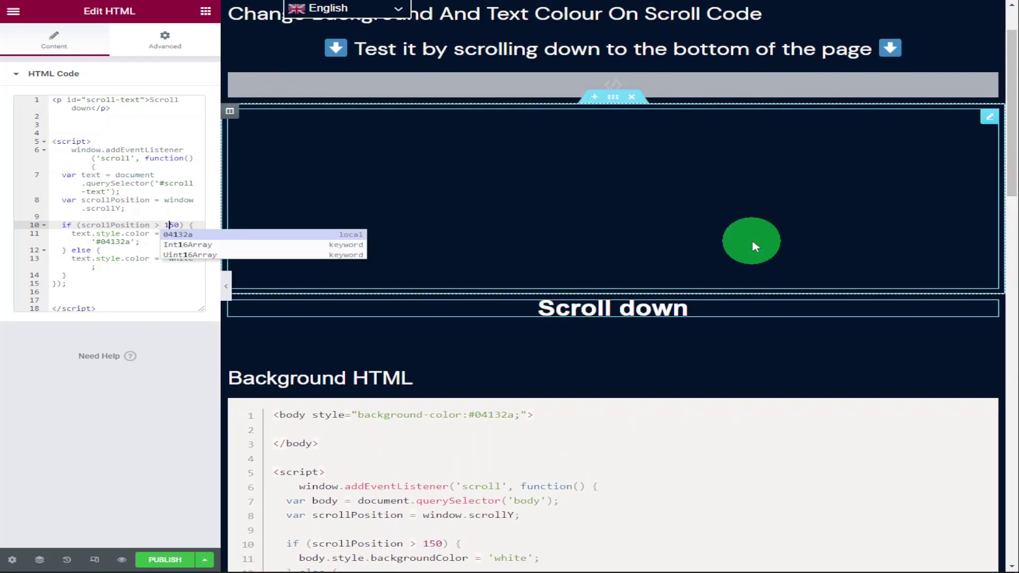
left_click_drag(1013, 94, 1014, 59)
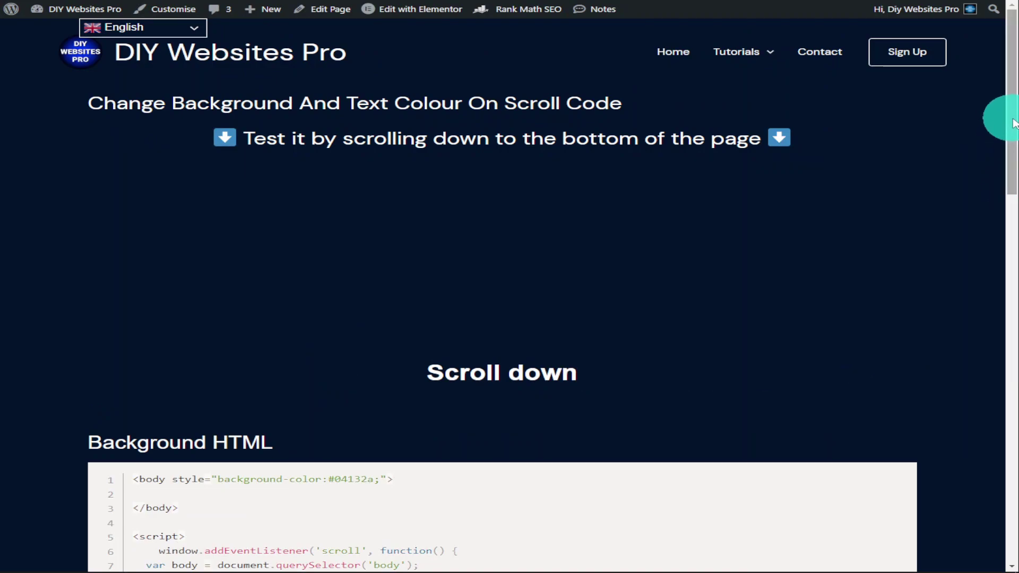
Scroll the live page to check the background turns white and 'Scroll down' turns navy.
scroll(1008, 148, "down", 2)
left_click_drag(1014, 144, 1012, 204)
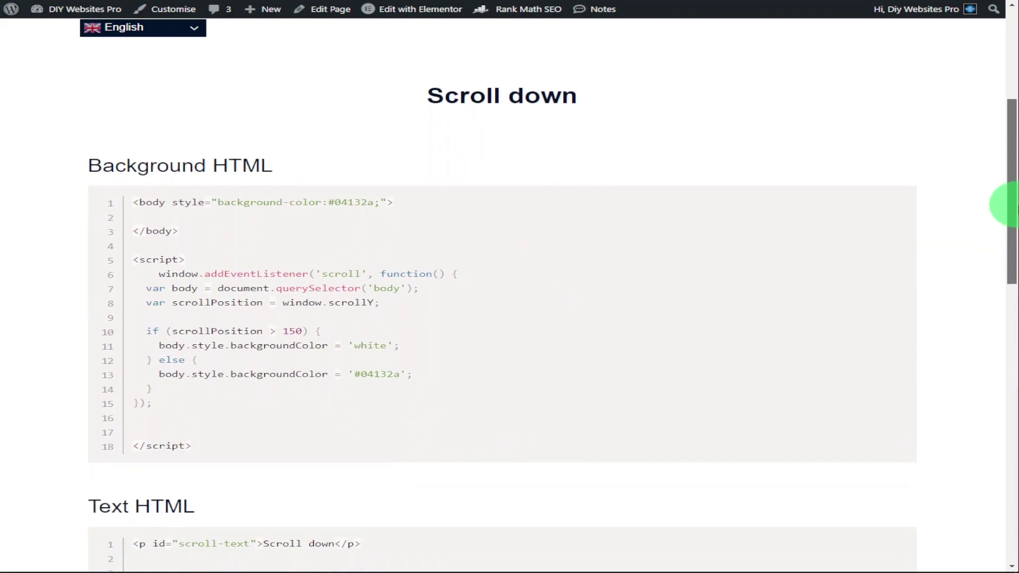